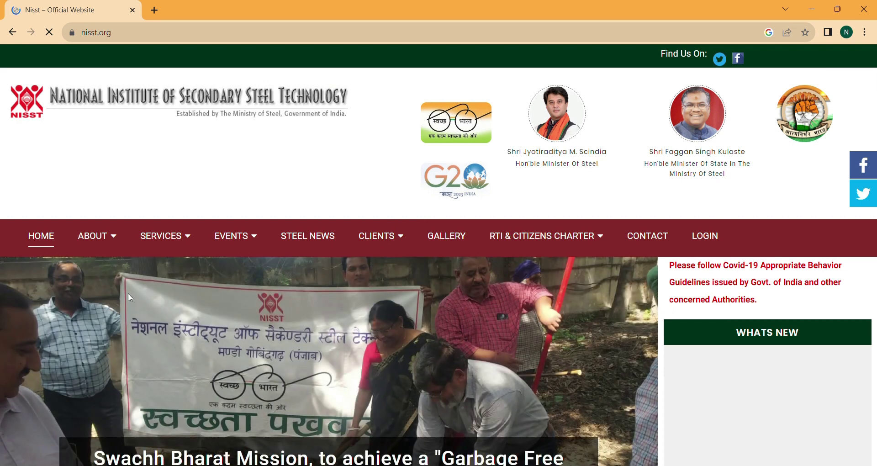
Open the Training Programme page from SERVICES > HRD on the NISST website.
{"action": "mouse_move", "coordinate": [165, 248]}
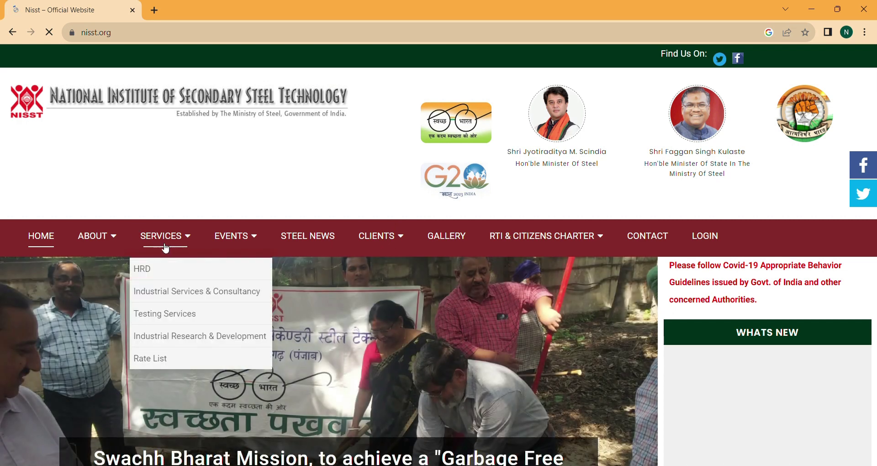
{"action": "mouse_move", "coordinate": [176, 272]}
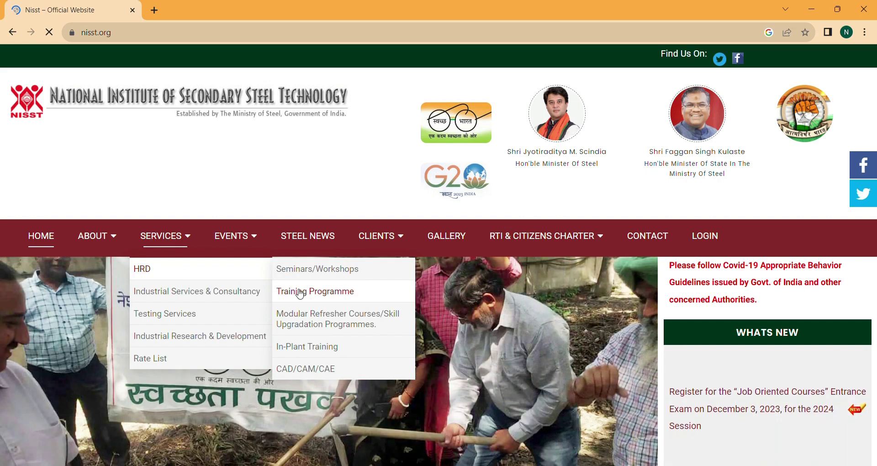
{"action": "left_click", "coordinate": [300, 292]}
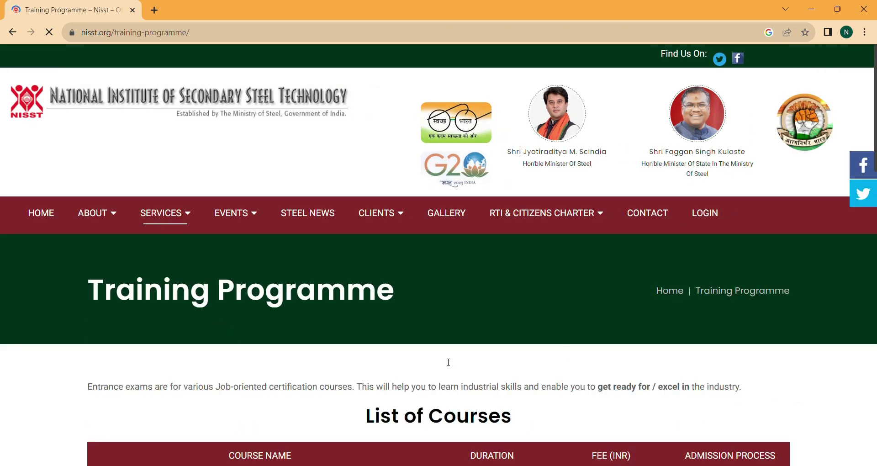
Scroll past the List of Courses table to Important Details: exam 3rd December, registration 5th–30th November 2023.
{"action": "scroll", "coordinate": [475, 393], "scroll_direction": "down", "scroll_amount": 4}
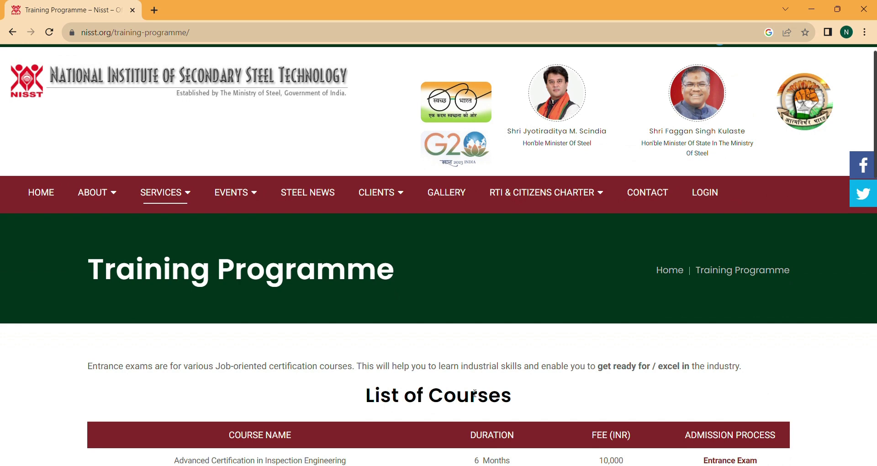
{"action": "scroll", "coordinate": [471, 392], "scroll_direction": "down", "scroll_amount": 2}
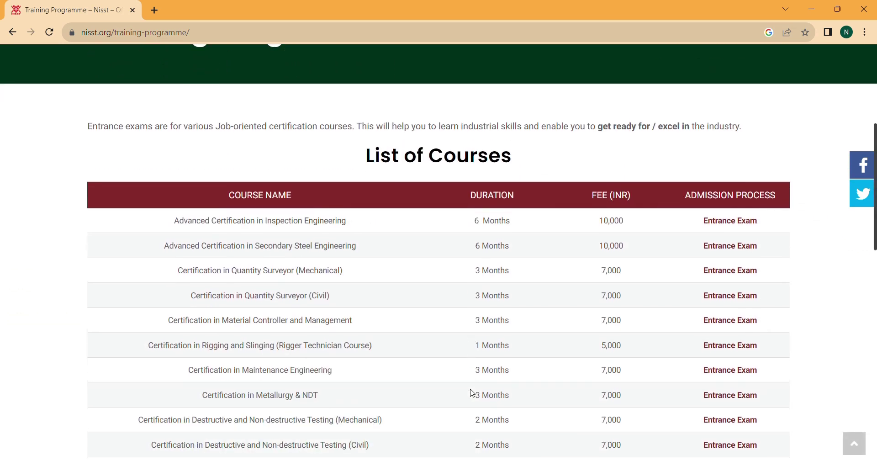
{"action": "scroll", "coordinate": [470, 393], "scroll_direction": "down", "scroll_amount": 1}
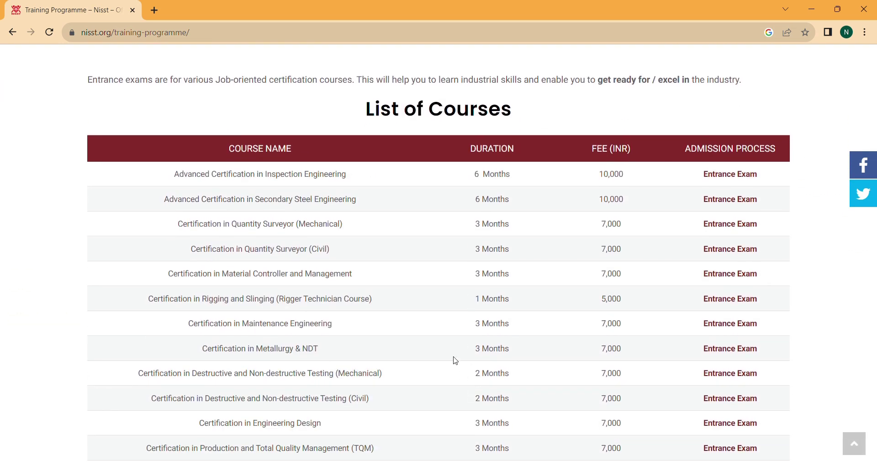
{"action": "scroll", "coordinate": [452, 360], "scroll_direction": "down", "scroll_amount": 3}
{"action": "scroll", "coordinate": [455, 361], "scroll_direction": "up", "scroll_amount": 3}
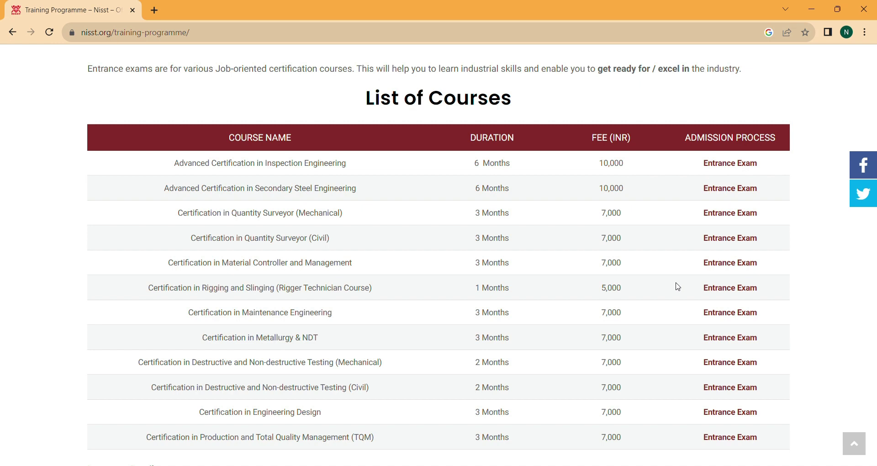
{"action": "scroll", "coordinate": [654, 332], "scroll_direction": "down", "scroll_amount": 5}
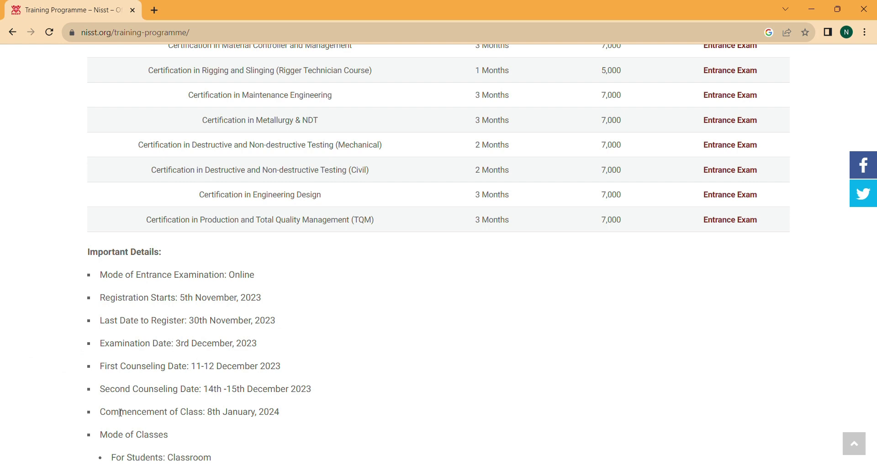
{"action": "scroll", "coordinate": [120, 411], "scroll_direction": "down", "scroll_amount": 2}
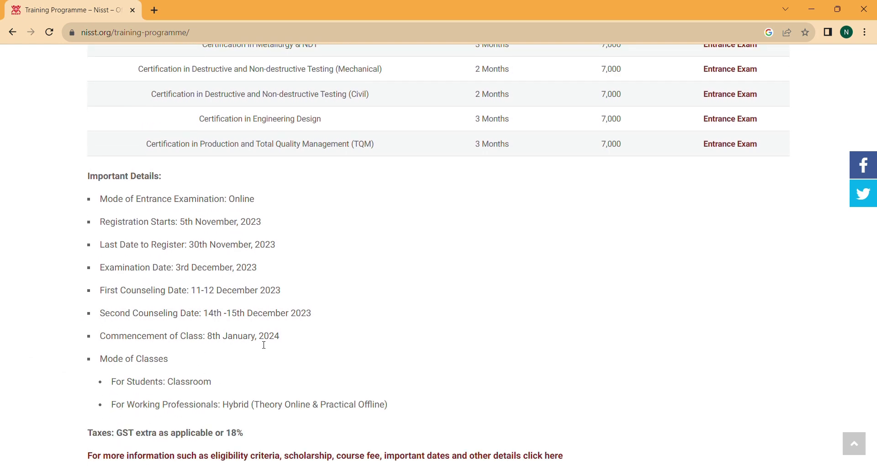
{"action": "scroll", "coordinate": [334, 347], "scroll_direction": "down", "scroll_amount": 1}
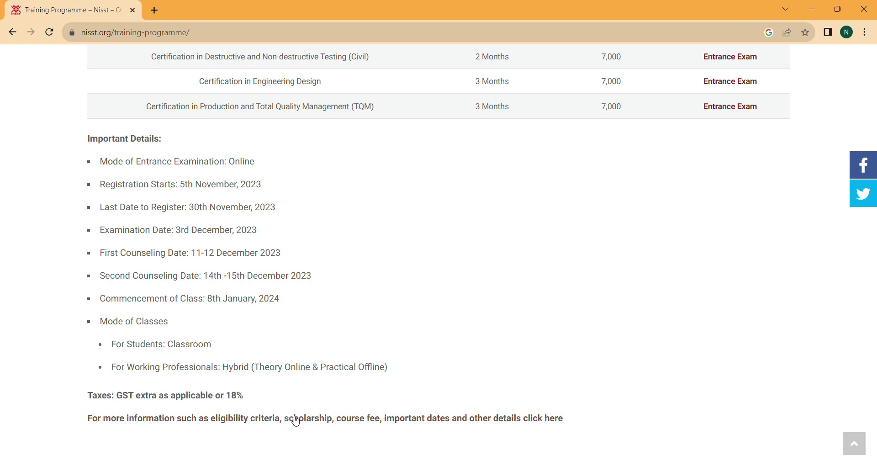
{"action": "scroll", "coordinate": [592, 292], "scroll_direction": "up", "scroll_amount": 6}
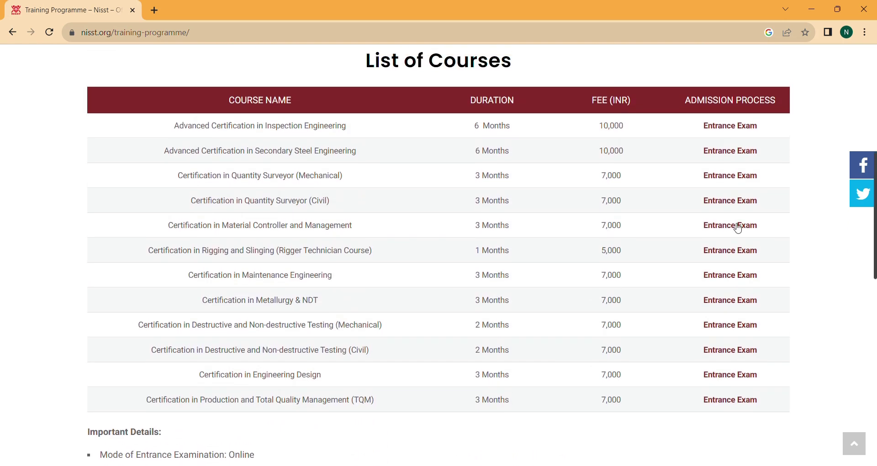
{"action": "scroll", "coordinate": [638, 421], "scroll_direction": "down", "scroll_amount": 6}
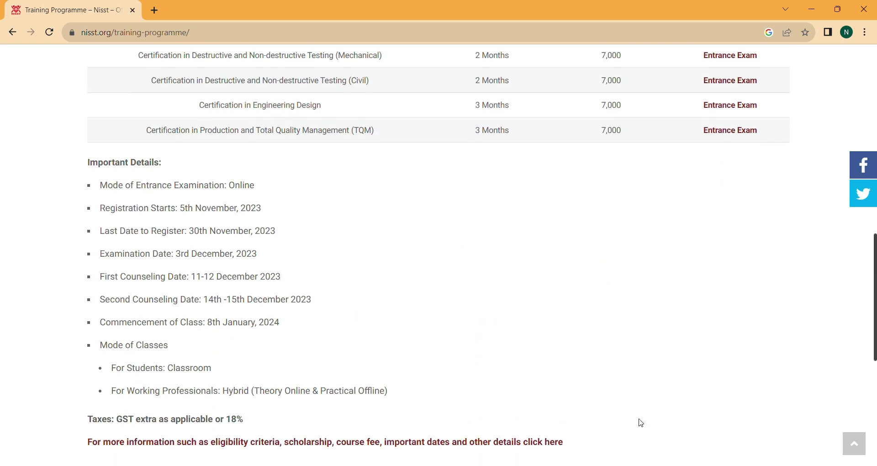
{"action": "left_click", "coordinate": [475, 394]}
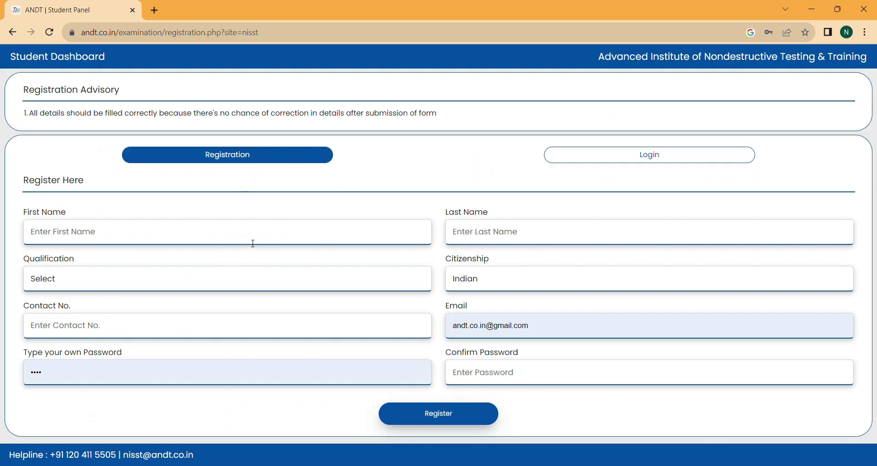
Set the registration Qualification to 12th Pass(Arts Background), then switch to the Login form.
{"action": "left_click", "coordinate": [222, 282]}
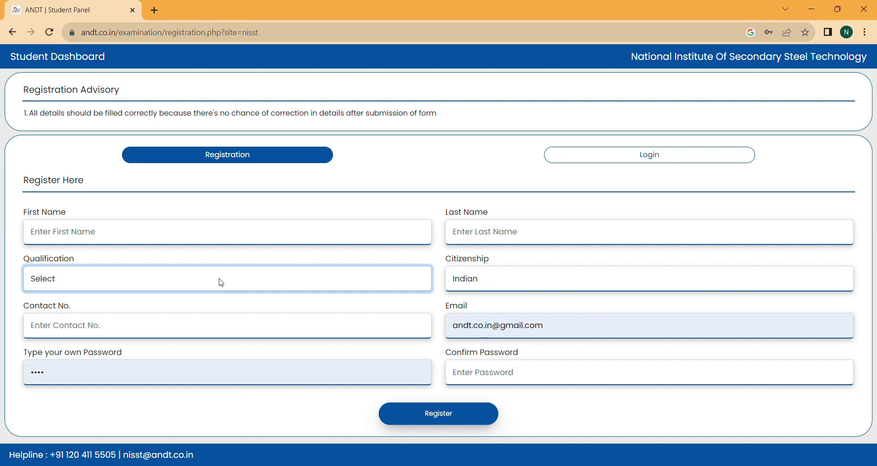
{"action": "left_click", "coordinate": [134, 311]}
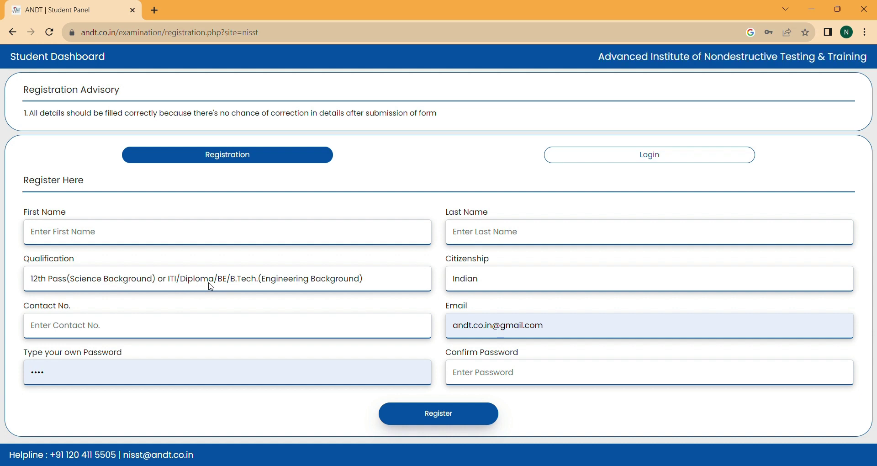
{"action": "left_click", "coordinate": [254, 288]}
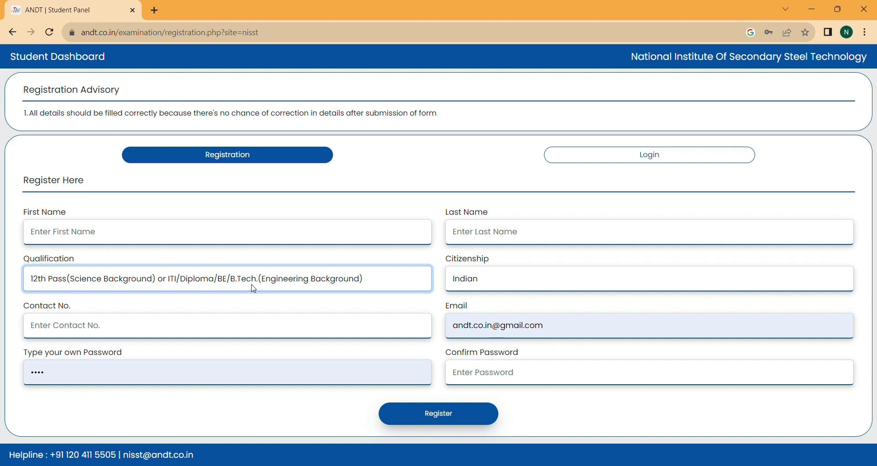
{"action": "left_click", "coordinate": [192, 322]}
{"action": "left_click", "coordinate": [182, 304]}
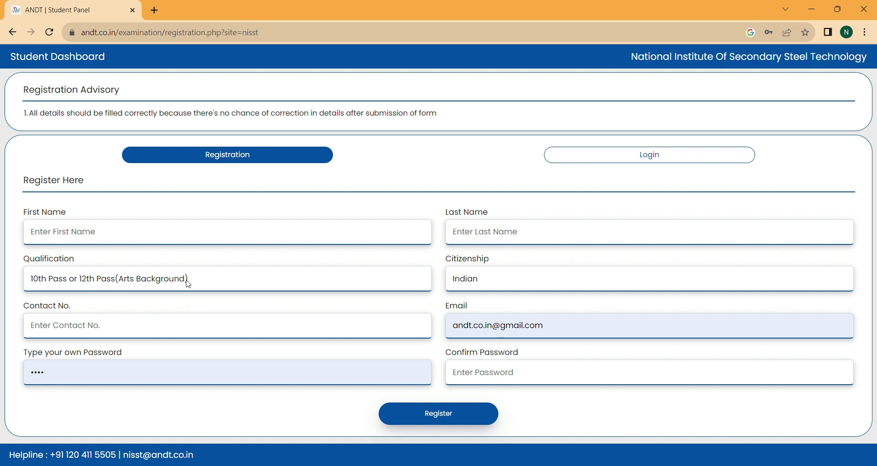
{"action": "left_click", "coordinate": [176, 293]}
{"action": "left_click", "coordinate": [228, 256]}
{"action": "left_click", "coordinate": [652, 159]}
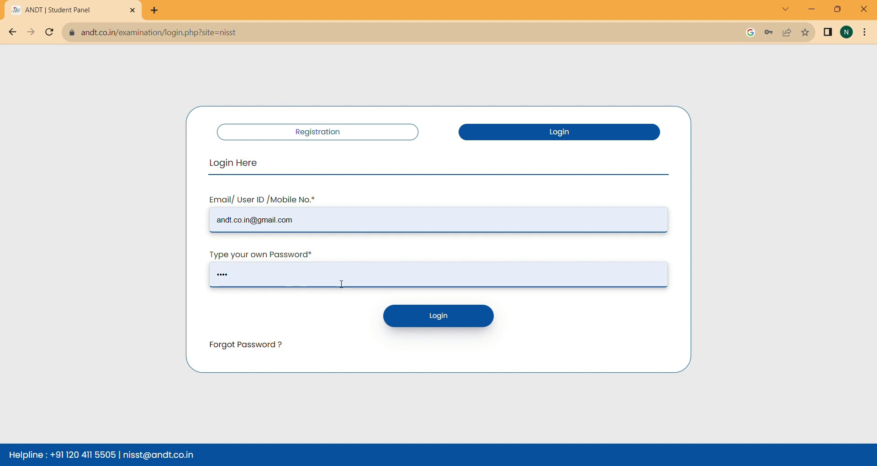
Log in to the Student Panel and advance the dashboard photo slideshow twice.
{"action": "left_click", "coordinate": [431, 311]}
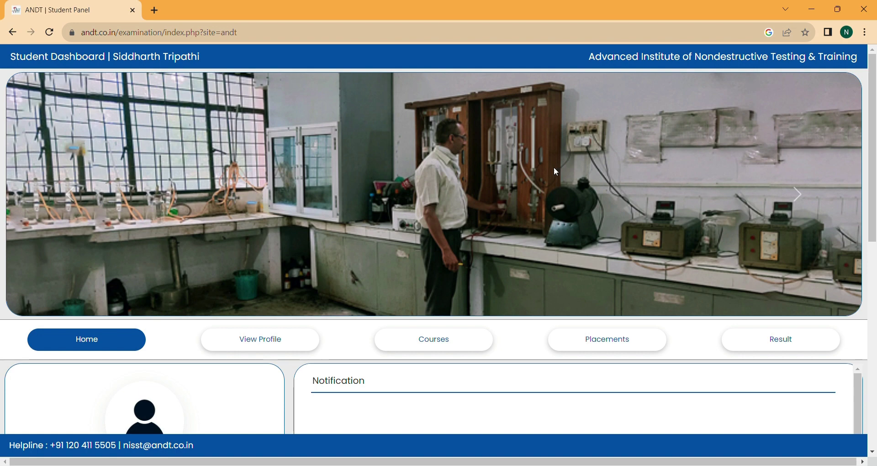
{"action": "left_click", "coordinate": [802, 207]}
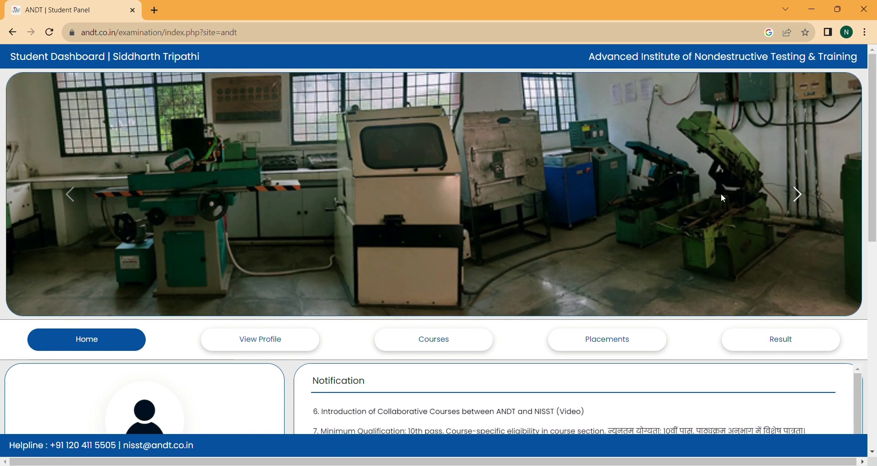
{"action": "left_click", "coordinate": [796, 195]}
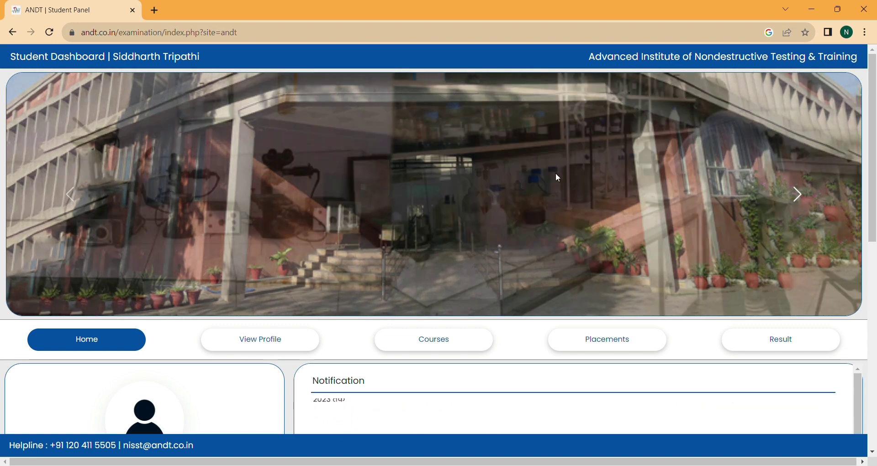
{"action": "scroll", "coordinate": [505, 348], "scroll_direction": "down", "scroll_amount": 1}
{"action": "scroll", "coordinate": [506, 350], "scroll_direction": "down", "scroll_amount": 1}
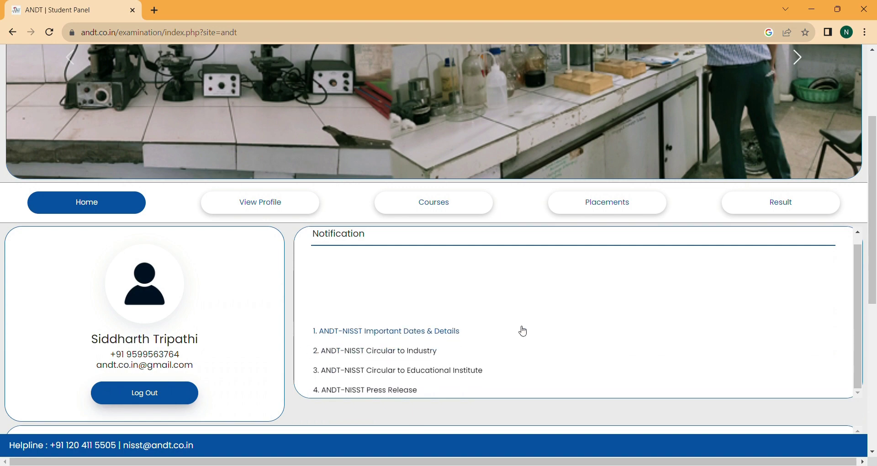
View the ANDT-NISST Circular to Industry PDF in a new tab, then return to the dashboard.
{"action": "middle_click", "coordinate": [417, 358]}
{"action": "left_click", "coordinate": [198, 5]}
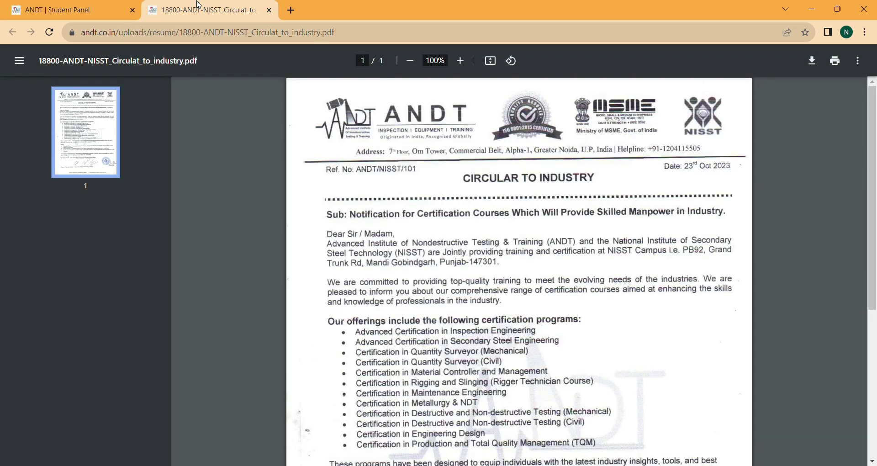
{"action": "scroll", "coordinate": [365, 265], "scroll_direction": "down", "scroll_amount": 5}
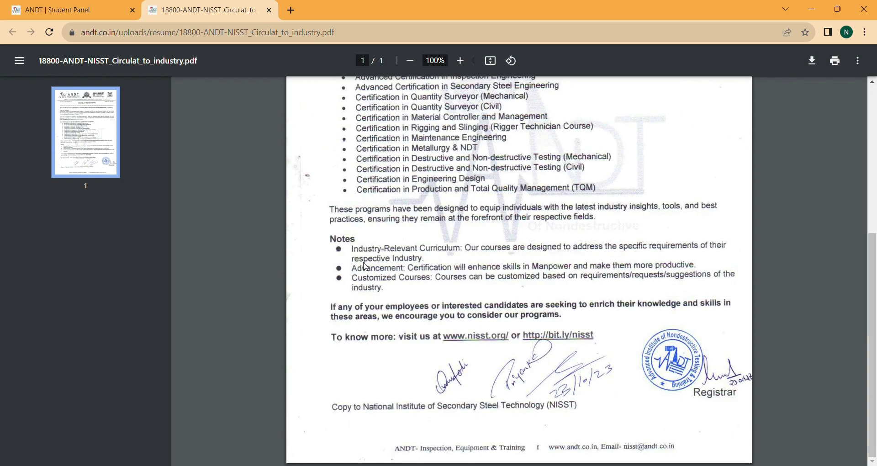
{"action": "scroll", "coordinate": [365, 266], "scroll_direction": "up", "scroll_amount": 5}
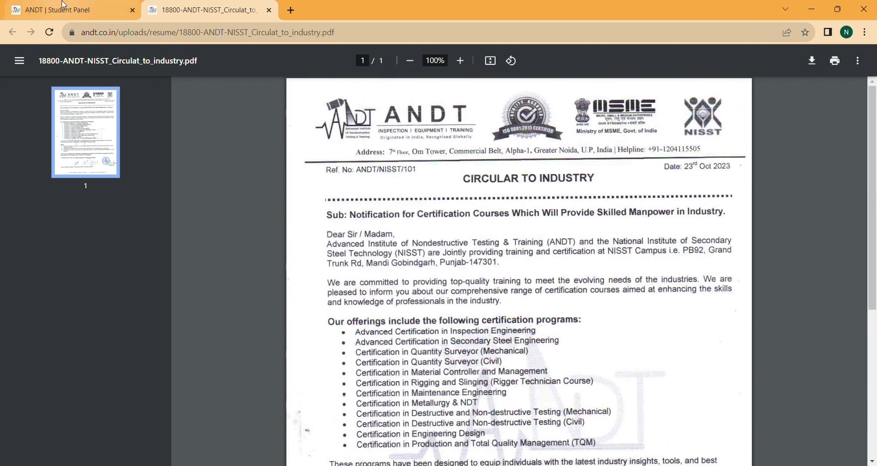
{"action": "left_click", "coordinate": [63, 5]}
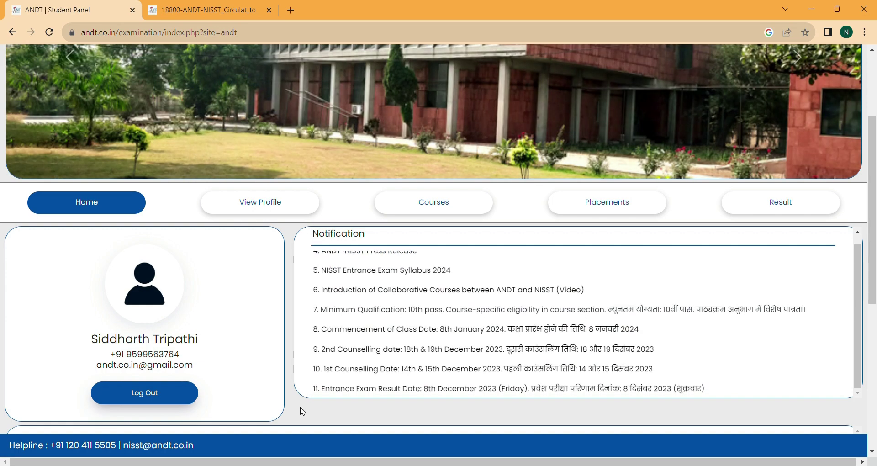
Scroll the dashboard Courses list down to courses 6–10, the destructive and non-destructive testing certifications.
{"action": "scroll", "coordinate": [301, 411], "scroll_direction": "down", "scroll_amount": 5}
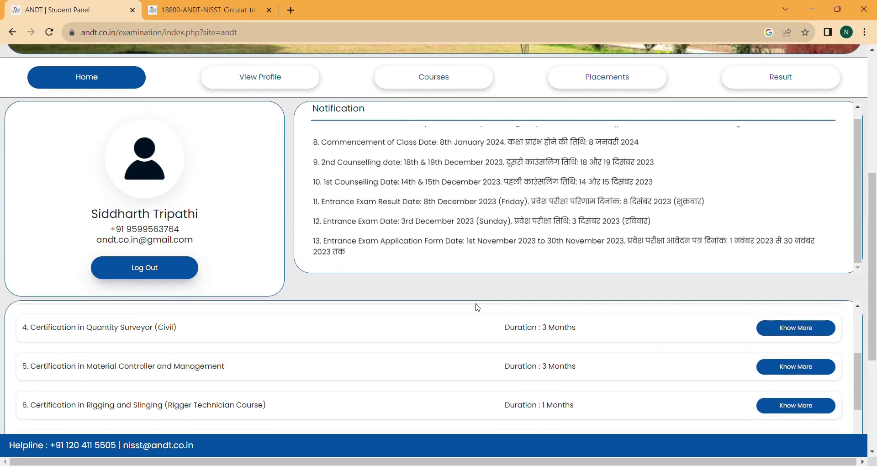
{"action": "scroll", "coordinate": [475, 301], "scroll_direction": "down", "scroll_amount": 4}
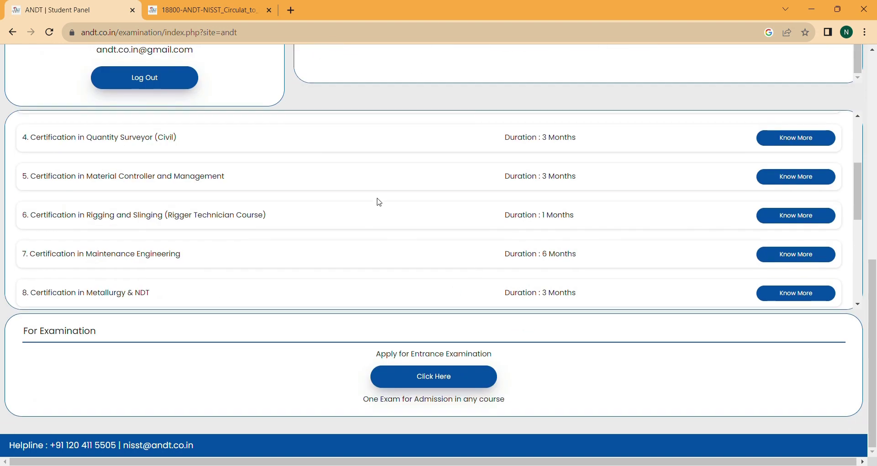
{"action": "scroll", "coordinate": [379, 202], "scroll_direction": "down", "scroll_amount": 4}
{"action": "scroll", "coordinate": [379, 202], "scroll_direction": "up", "scroll_amount": 7}
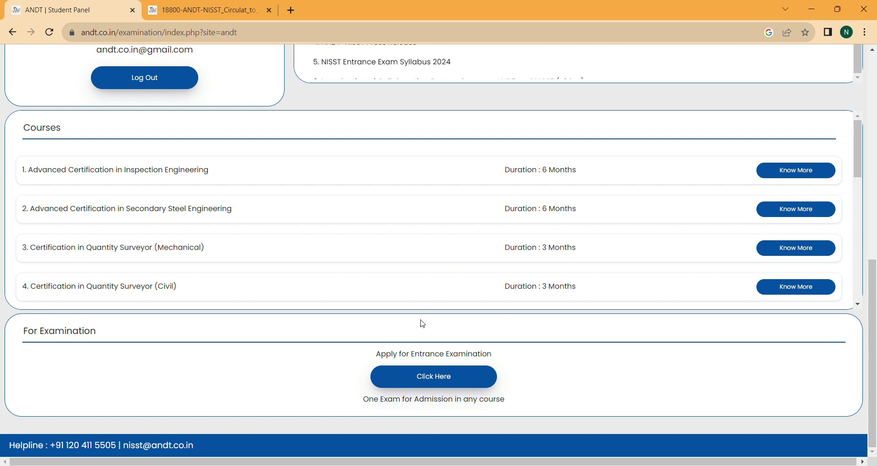
{"action": "scroll", "coordinate": [279, 279], "scroll_direction": "down", "scroll_amount": 1}
{"action": "scroll", "coordinate": [277, 278], "scroll_direction": "down", "scroll_amount": 1}
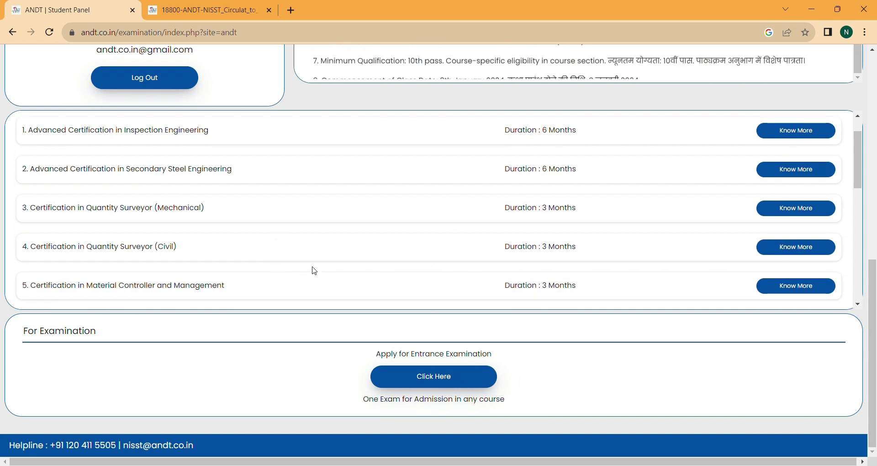
{"action": "scroll", "coordinate": [313, 268], "scroll_direction": "down", "scroll_amount": 3}
{"action": "scroll", "coordinate": [330, 267], "scroll_direction": "down", "scroll_amount": 2}
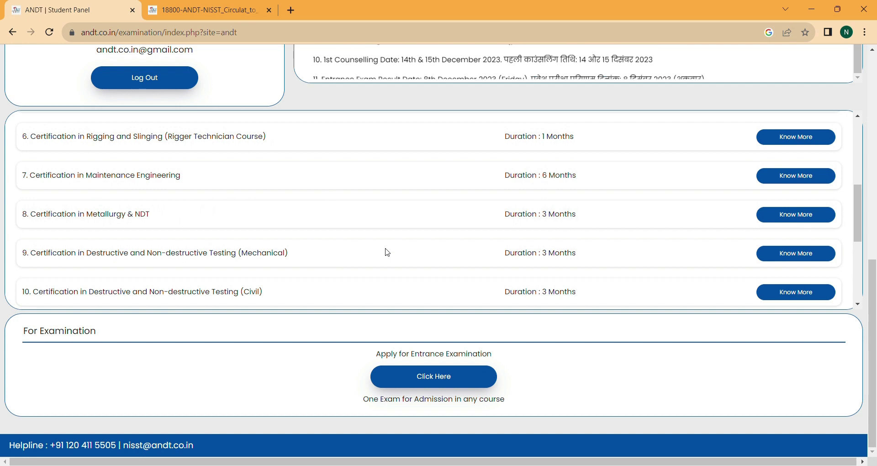
Open course 9's details and read its eligibility, fee and syllabus down to Apply Here.
{"action": "left_click", "coordinate": [807, 254]}
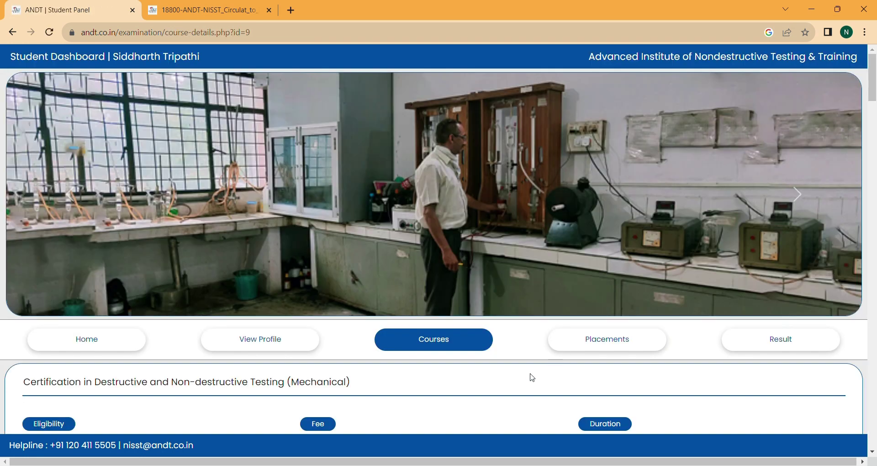
{"action": "scroll", "coordinate": [526, 375], "scroll_direction": "down", "scroll_amount": 6}
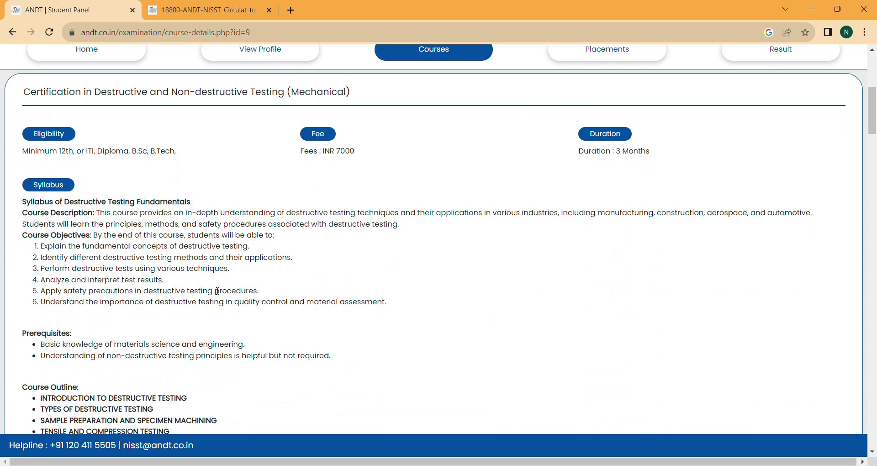
{"action": "scroll", "coordinate": [214, 302], "scroll_direction": "down", "scroll_amount": 20}
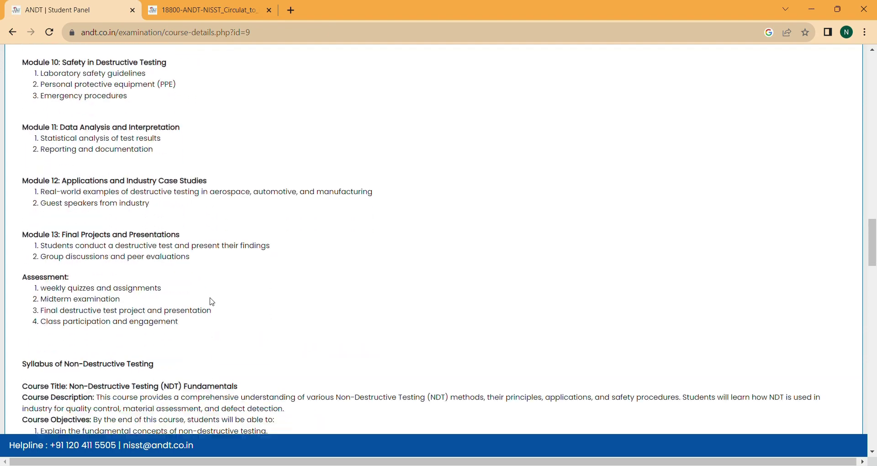
{"action": "scroll", "coordinate": [213, 303], "scroll_direction": "down", "scroll_amount": 20}
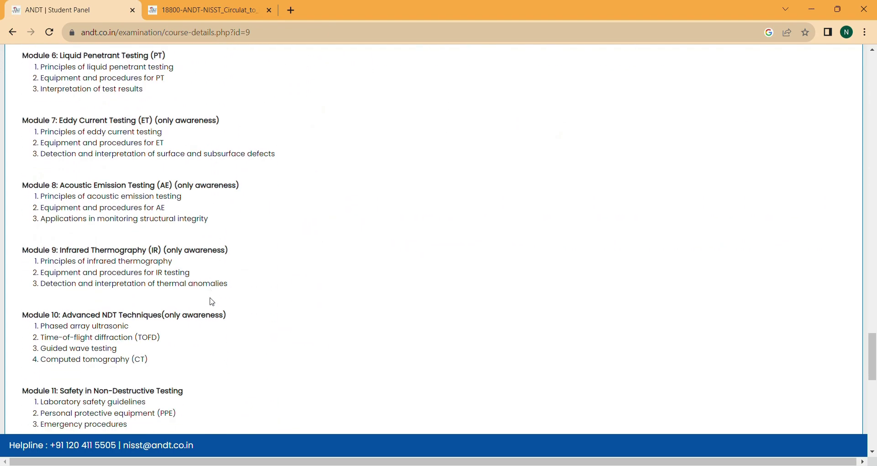
{"action": "scroll", "coordinate": [213, 302], "scroll_direction": "down", "scroll_amount": 8}
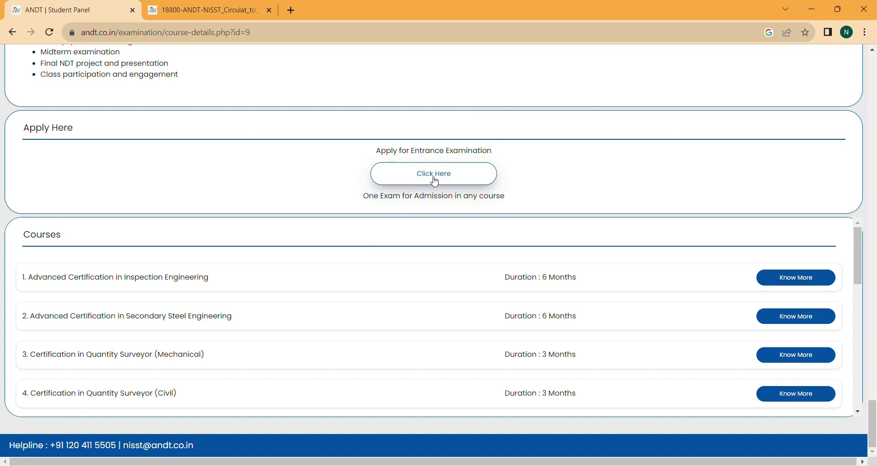
Open the student profile form and scroll through all its fields and back up.
{"action": "left_click", "coordinate": [435, 181]}
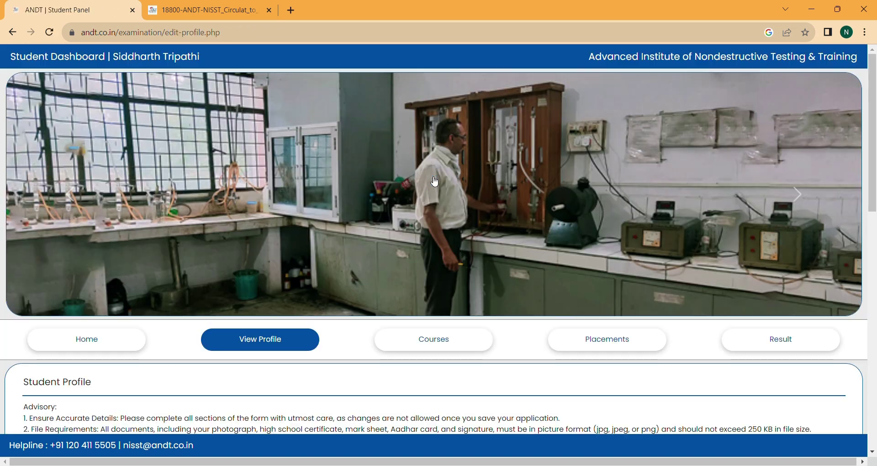
{"action": "scroll", "coordinate": [342, 364], "scroll_direction": "down", "scroll_amount": 5}
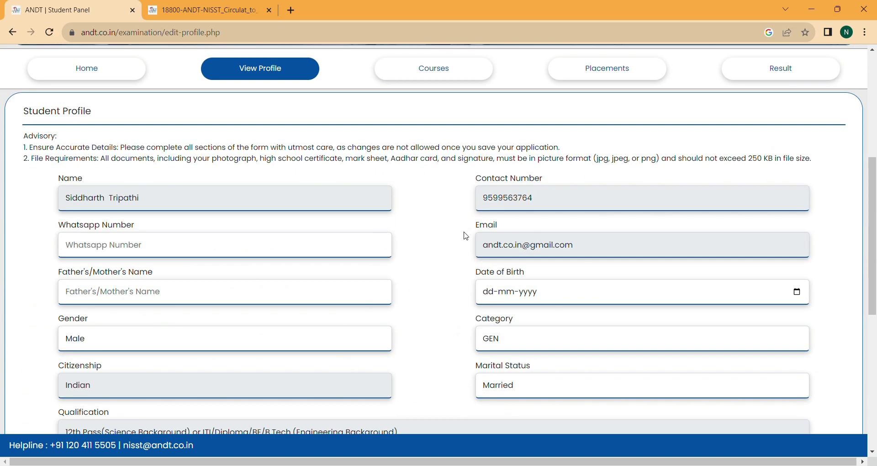
{"action": "scroll", "coordinate": [443, 315], "scroll_direction": "down", "scroll_amount": 5}
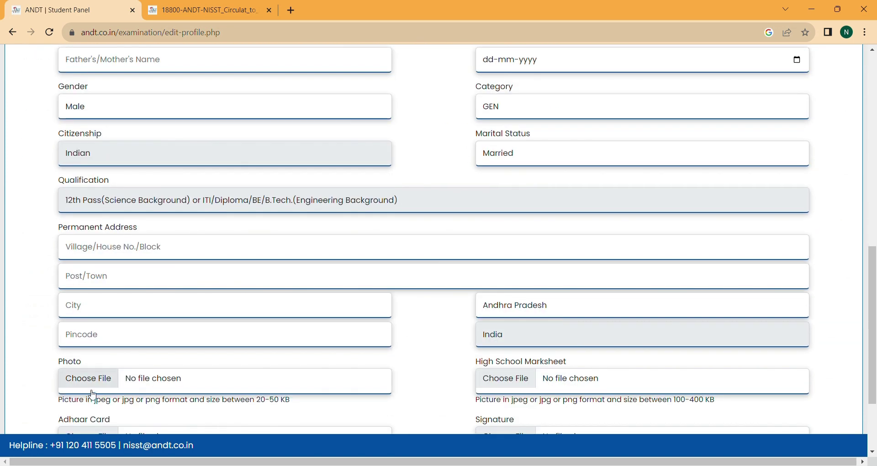
{"action": "scroll", "coordinate": [418, 366], "scroll_direction": "down", "scroll_amount": 3}
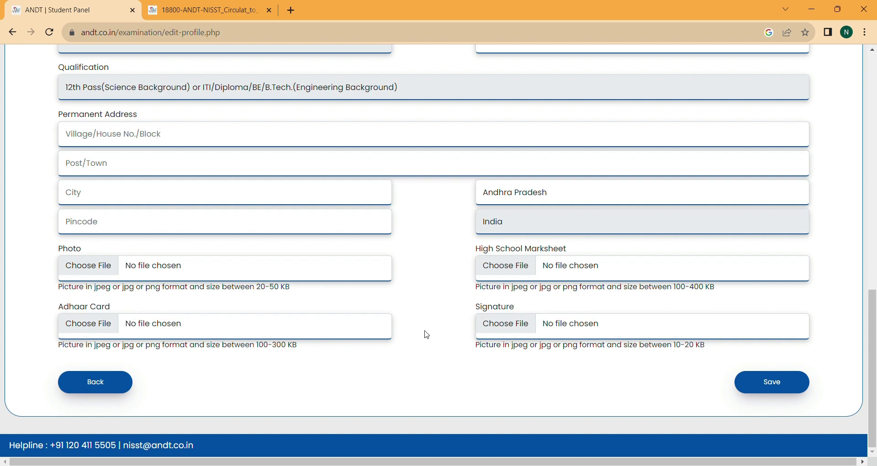
{"action": "scroll", "coordinate": [427, 335], "scroll_direction": "up", "scroll_amount": 12}
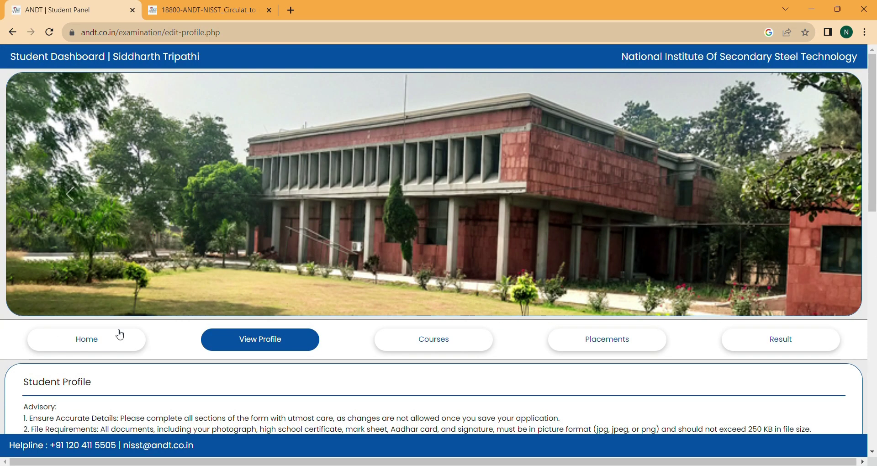
Show the Placements page's vacancies in Dubai, Abu Dhabi and Qatar.
{"action": "left_click", "coordinate": [632, 347]}
{"action": "scroll", "coordinate": [407, 381], "scroll_direction": "down", "scroll_amount": 3}
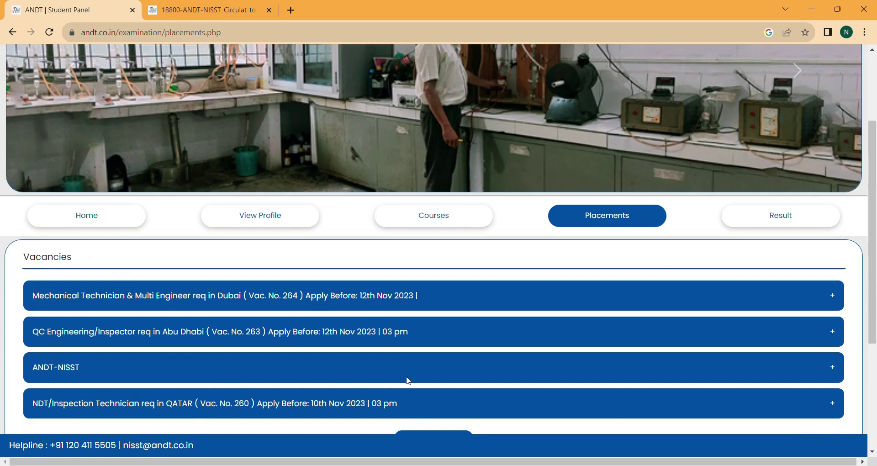
{"action": "scroll", "coordinate": [409, 381], "scroll_direction": "down", "scroll_amount": 4}
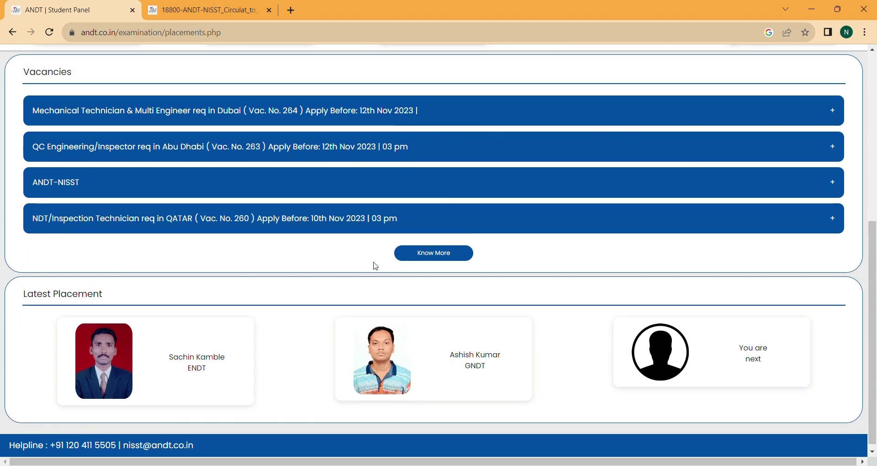
Open the careers page of current job openings and scroll through the vacancy list.
{"action": "left_click", "coordinate": [432, 255]}
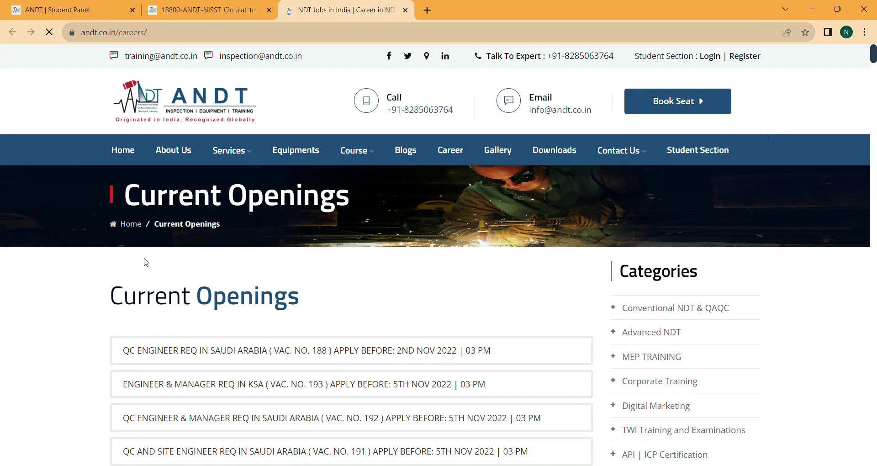
{"action": "scroll", "coordinate": [30, 350], "scroll_direction": "down", "scroll_amount": 3}
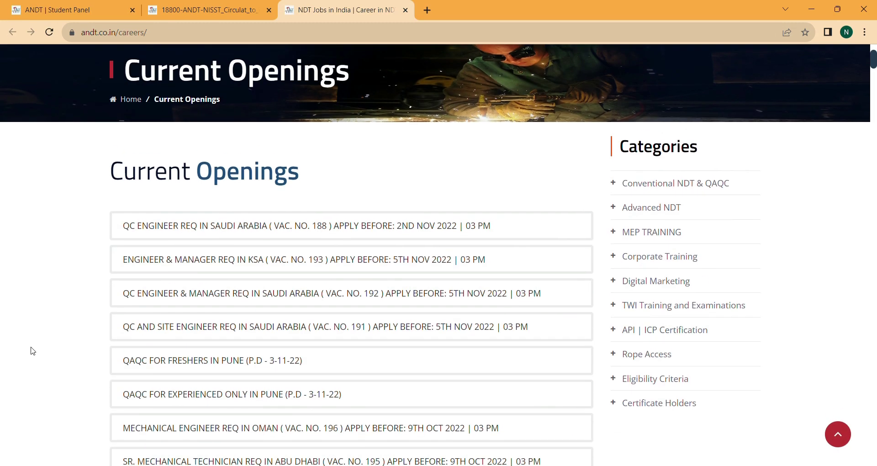
{"action": "scroll", "coordinate": [31, 350], "scroll_direction": "down", "scroll_amount": 20}
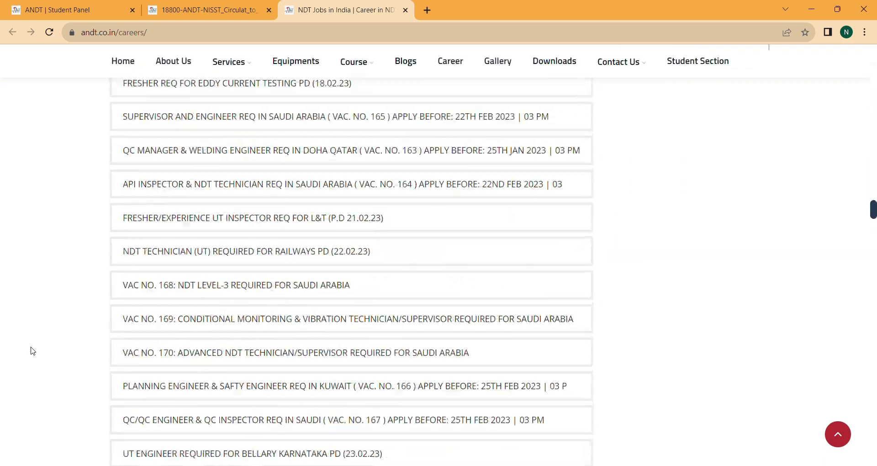
{"action": "scroll", "coordinate": [31, 351], "scroll_direction": "down", "scroll_amount": 20}
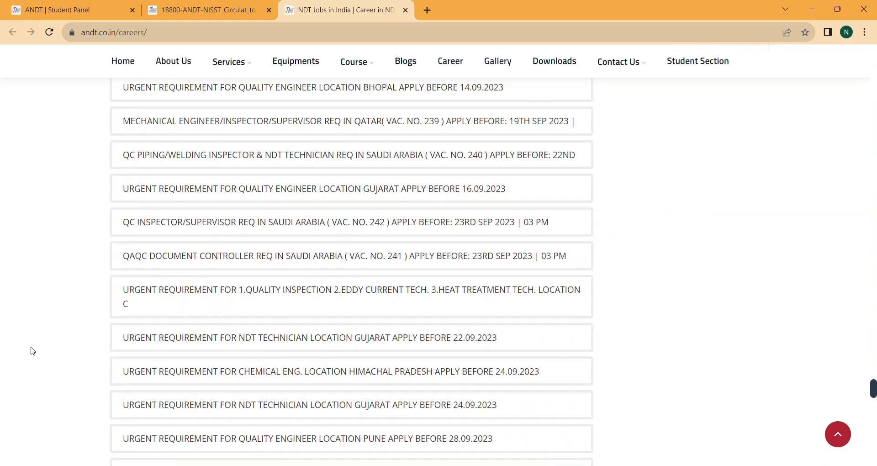
{"action": "scroll", "coordinate": [32, 350], "scroll_direction": "down", "scroll_amount": 15}
{"action": "scroll", "coordinate": [30, 348], "scroll_direction": "up", "scroll_amount": 4}
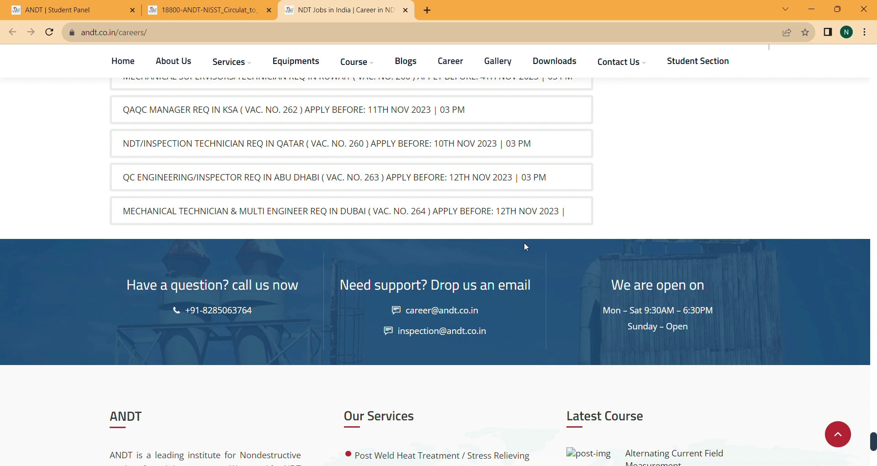
Expand the Dubai mechanical technician vacancy and view its application form without applying.
{"action": "left_click", "coordinate": [434, 219]}
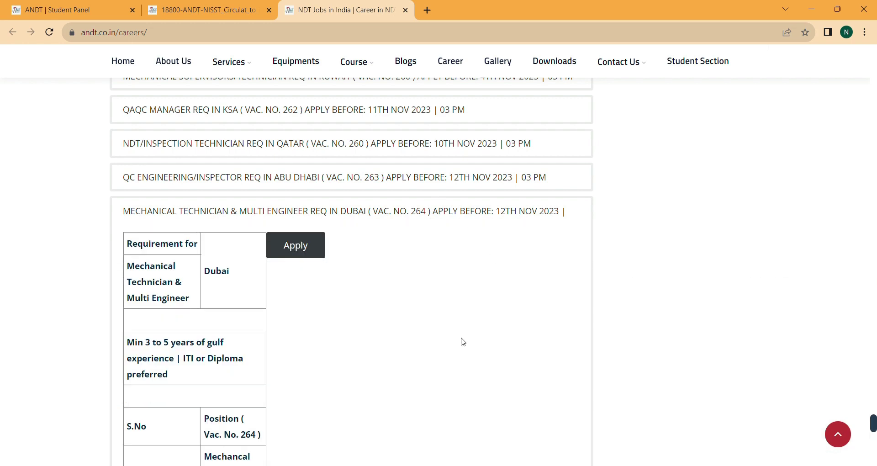
{"action": "scroll", "coordinate": [457, 338], "scroll_direction": "down", "scroll_amount": 2}
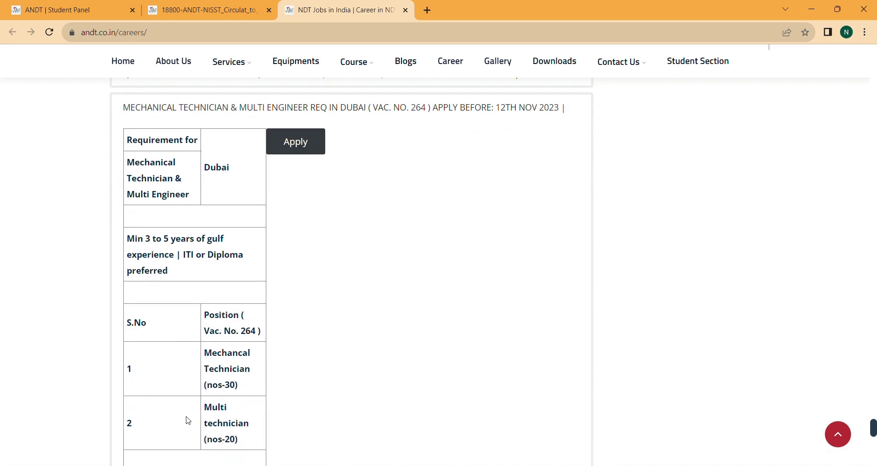
{"action": "left_click", "coordinate": [287, 155]}
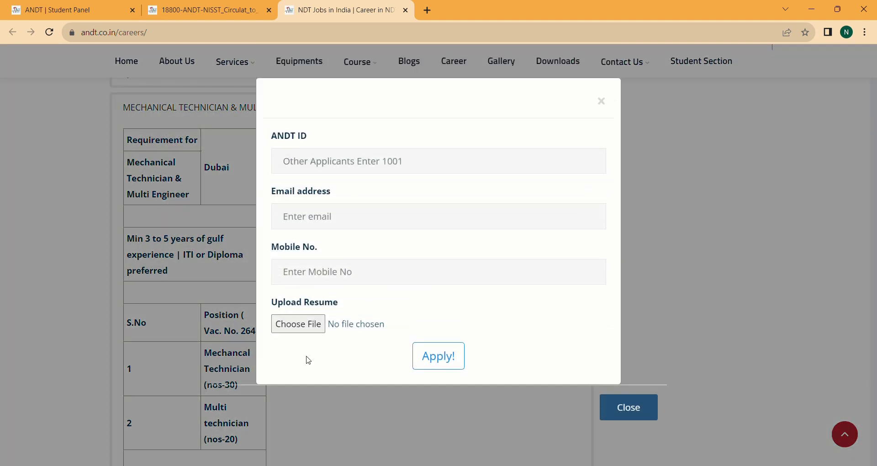
{"action": "left_click", "coordinate": [599, 105]}
{"action": "scroll", "coordinate": [375, 194], "scroll_direction": "up", "scroll_amount": 2}
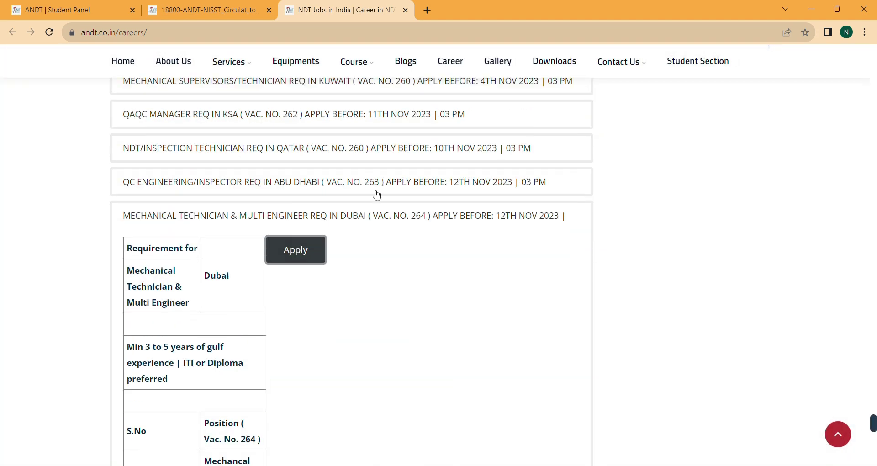
{"action": "scroll", "coordinate": [391, 194], "scroll_direction": "up", "scroll_amount": 1}
{"action": "scroll", "coordinate": [392, 193], "scroll_direction": "up", "scroll_amount": 4}
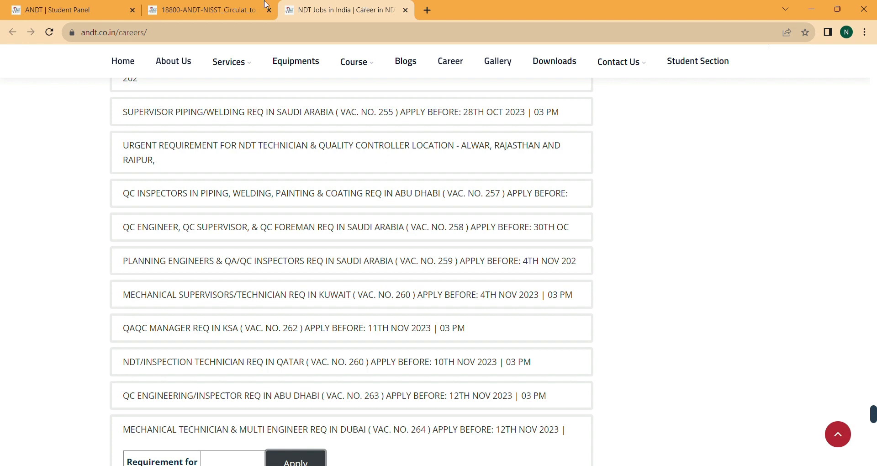
Return to the Student Panel placements tab and open the student's Result page.
{"action": "left_click", "coordinate": [61, 5]}
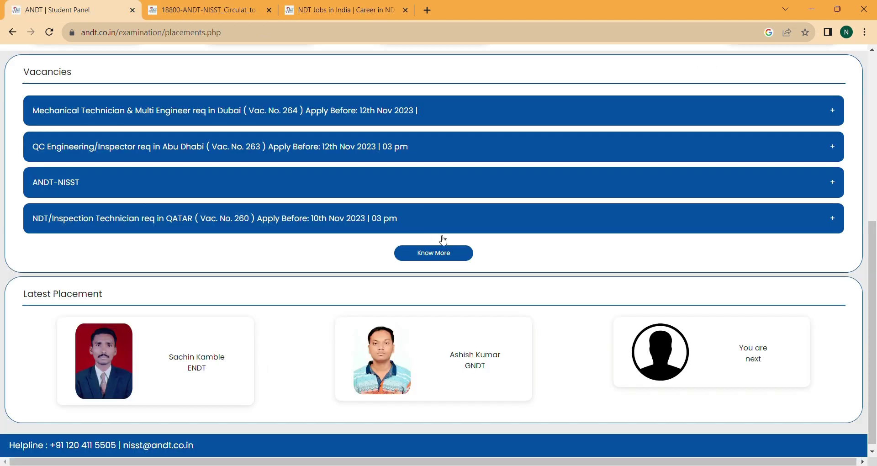
{"action": "scroll", "coordinate": [298, 380], "scroll_direction": "down", "scroll_amount": 1}
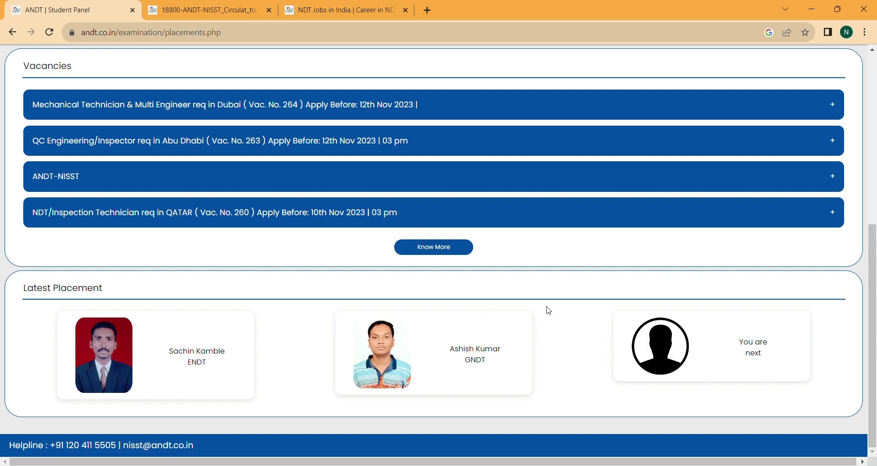
{"action": "scroll", "coordinate": [548, 310], "scroll_direction": "up", "scroll_amount": 7}
{"action": "left_click", "coordinate": [804, 349]}
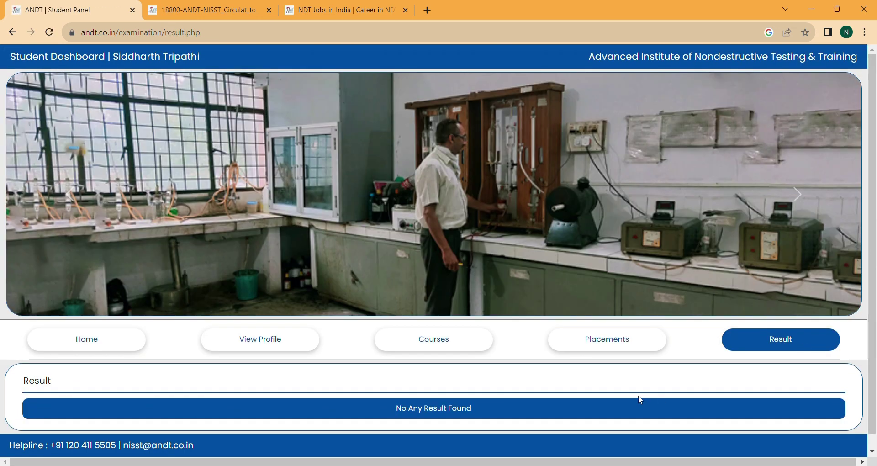
Scroll the Result page, which reports No Any Result Found.
{"action": "scroll", "coordinate": [639, 398], "scroll_direction": "down", "scroll_amount": 1}
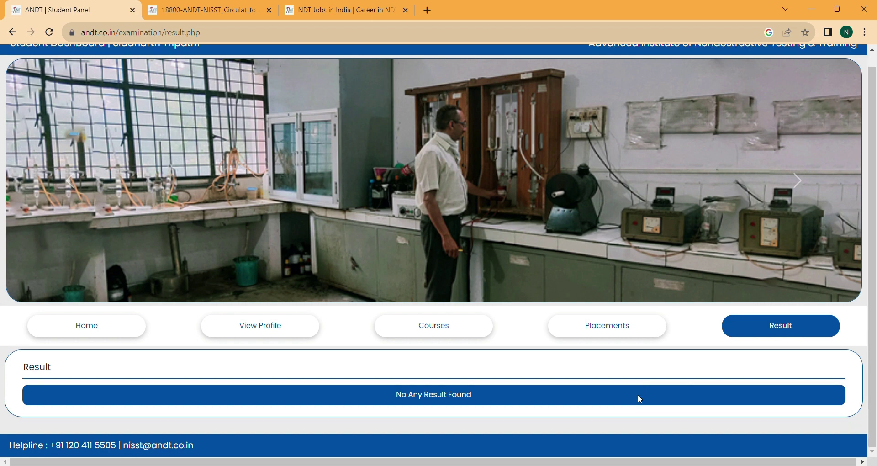